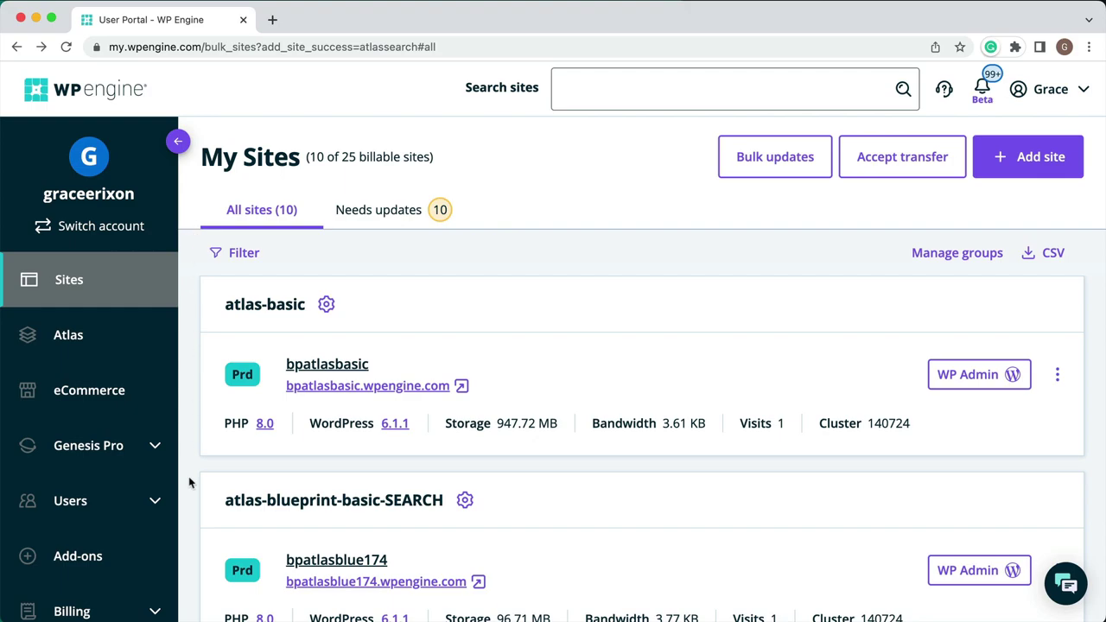
# - Enable the Atlas Search add-on for the atlassearch production environment and confirm it
pyautogui.click(127, 553)
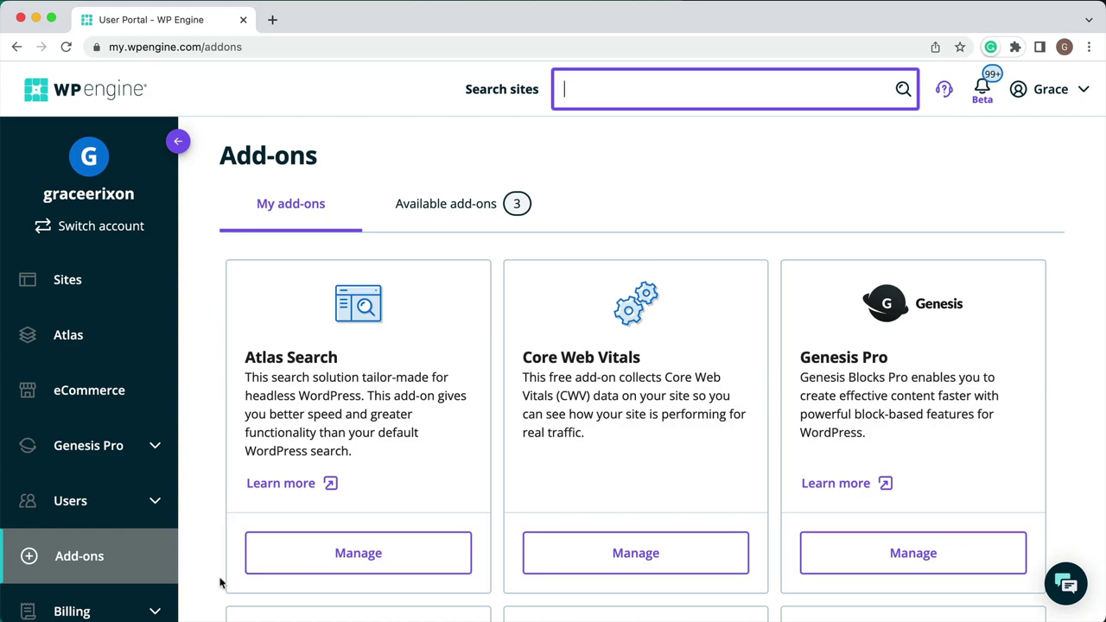
pyautogui.click(290, 557)
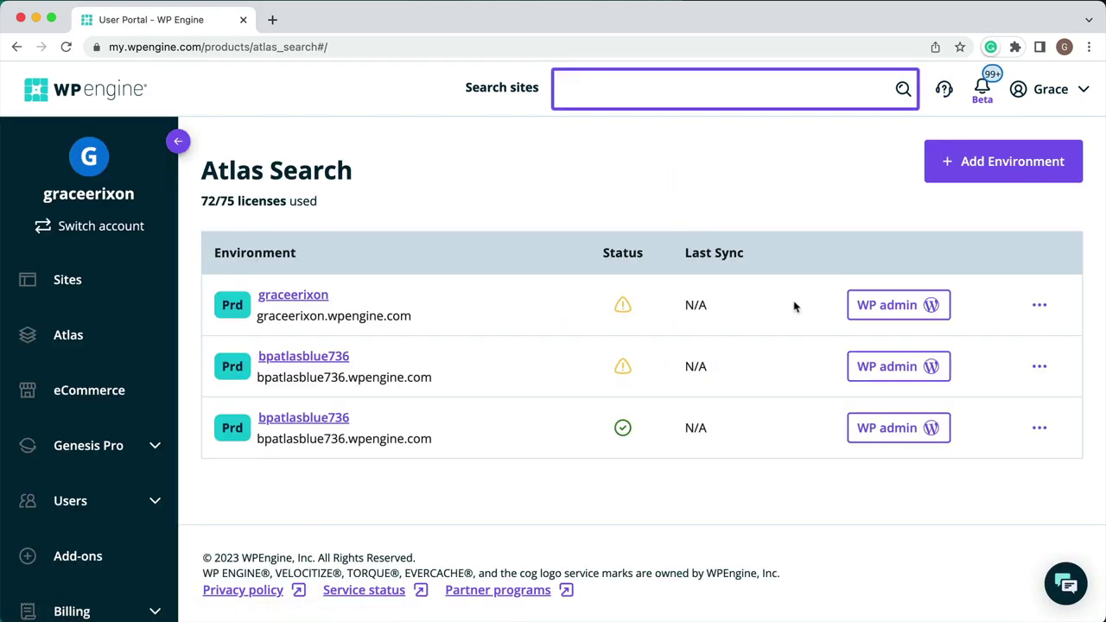
pyautogui.click(944, 172)
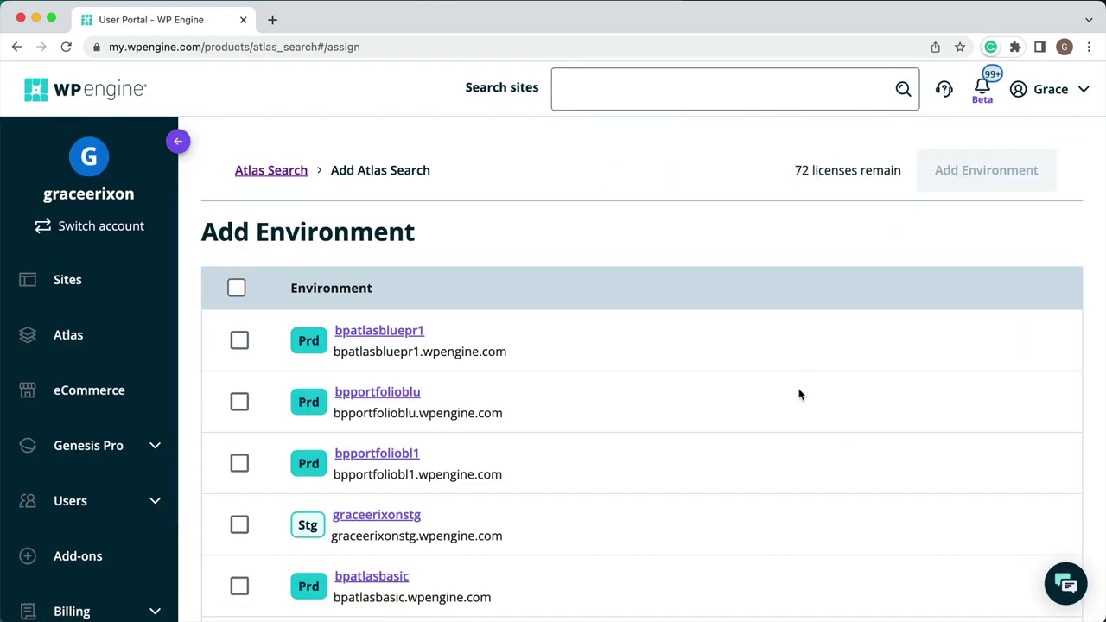
pyautogui.scroll(-5, 799, 393)
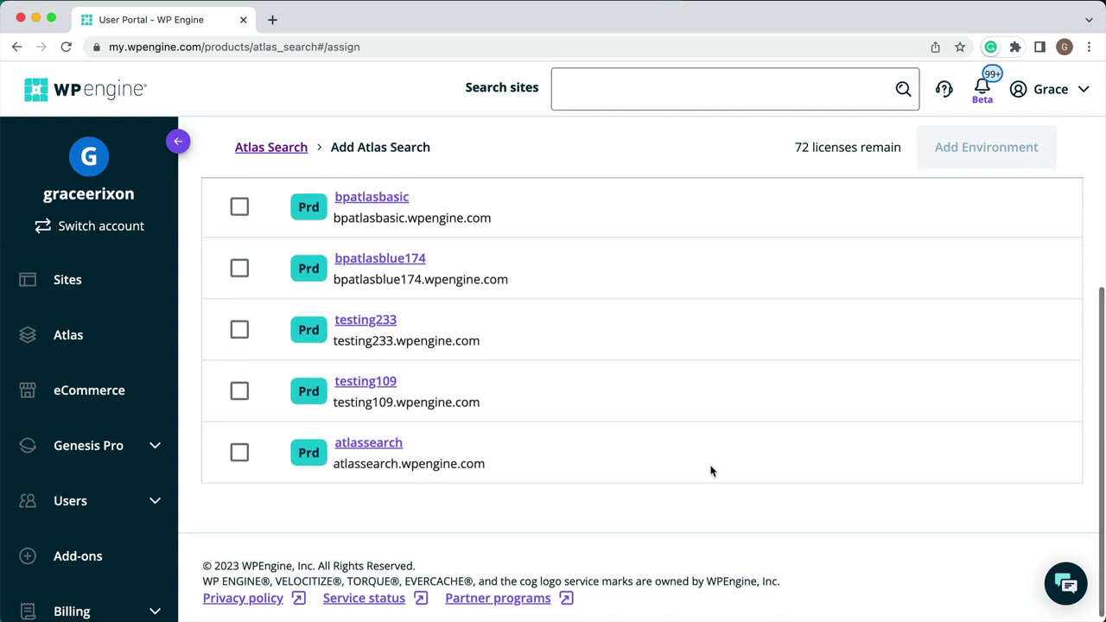
pyautogui.click(240, 454)
pyautogui.click(1016, 151)
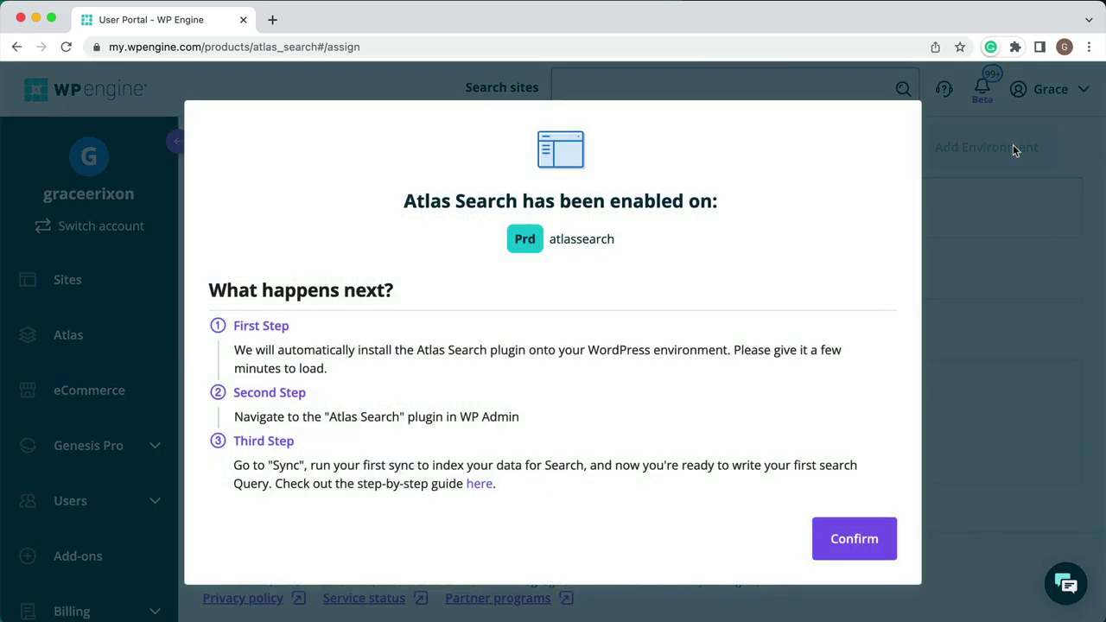
pyautogui.click(853, 539)
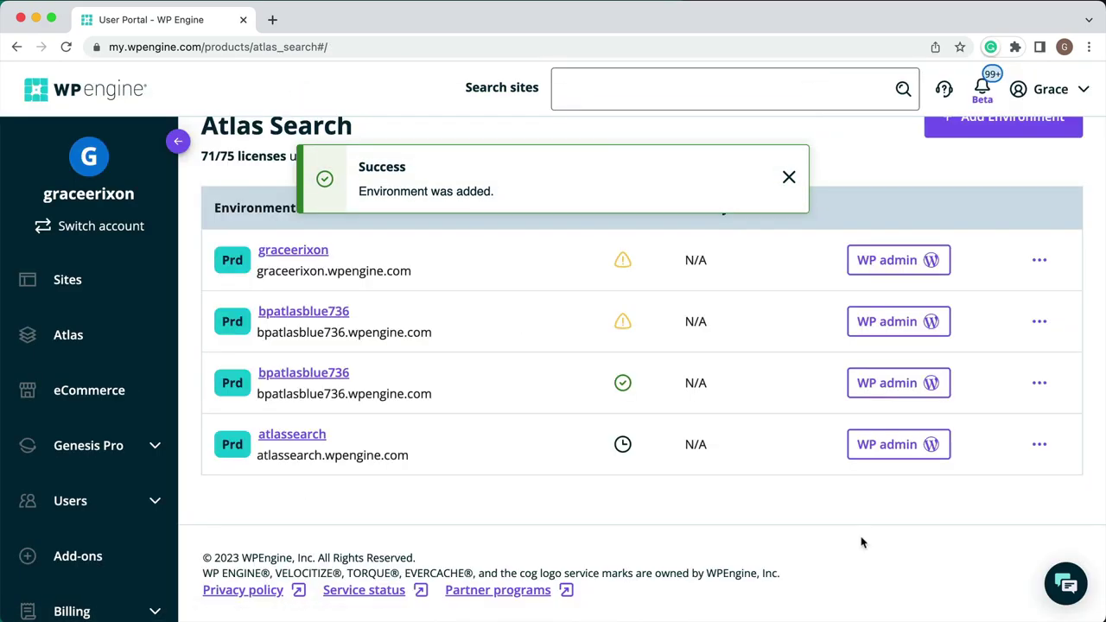
pyautogui.scroll(2, 860, 542)
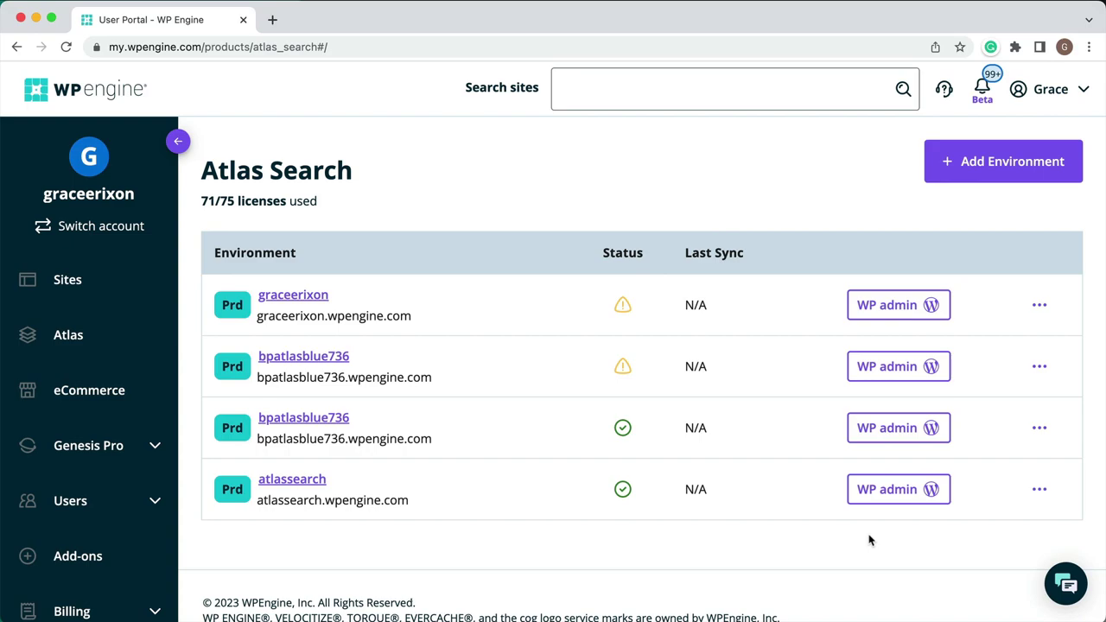
# - Open the WordPress admin of the atlassearch environment and synchronize its Atlas Search data
pyautogui.click(872, 495)
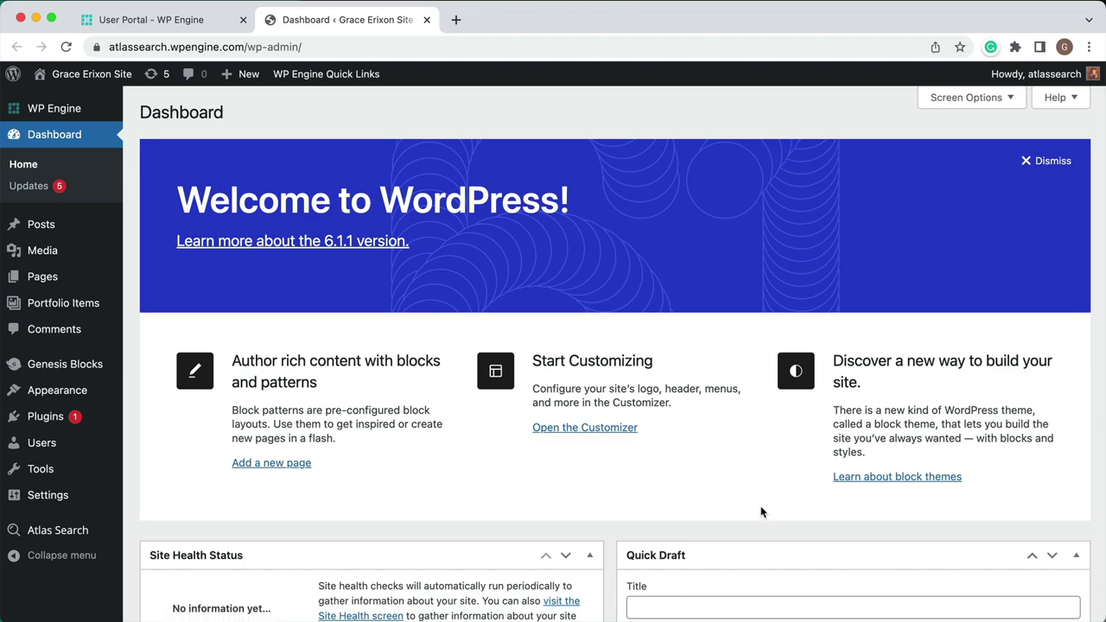
pyautogui.moveTo(107, 537)
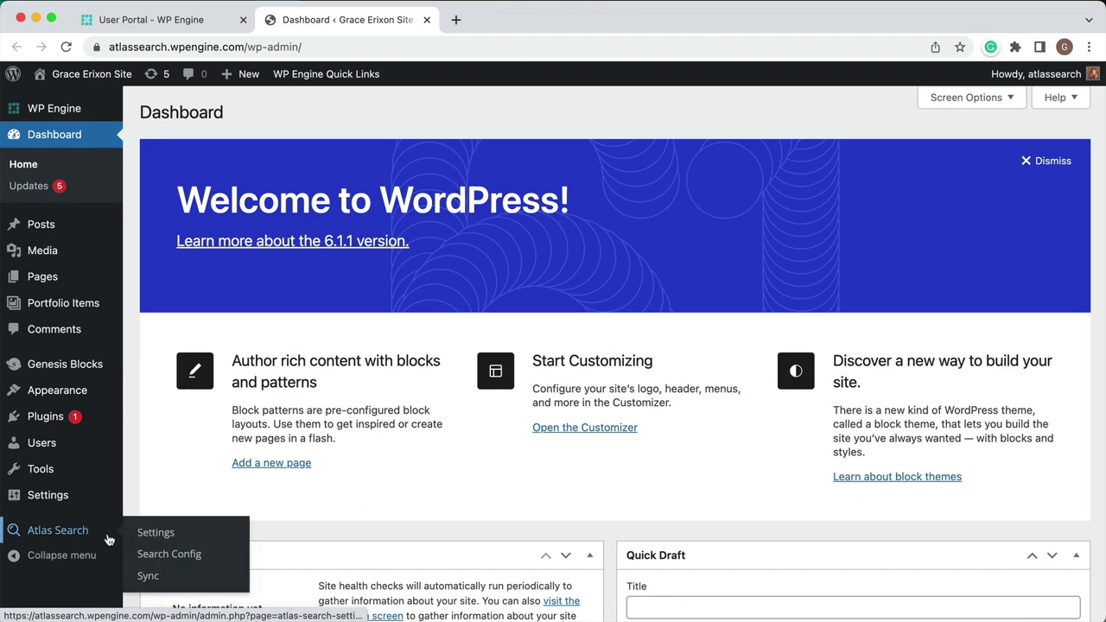
pyautogui.click(146, 577)
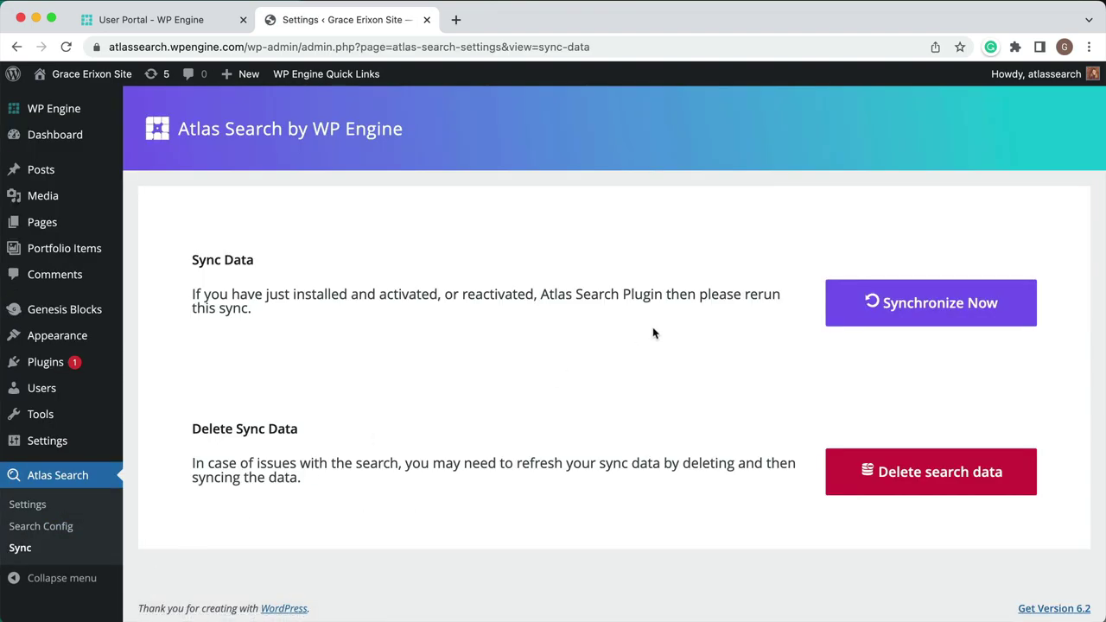
pyautogui.click(920, 303)
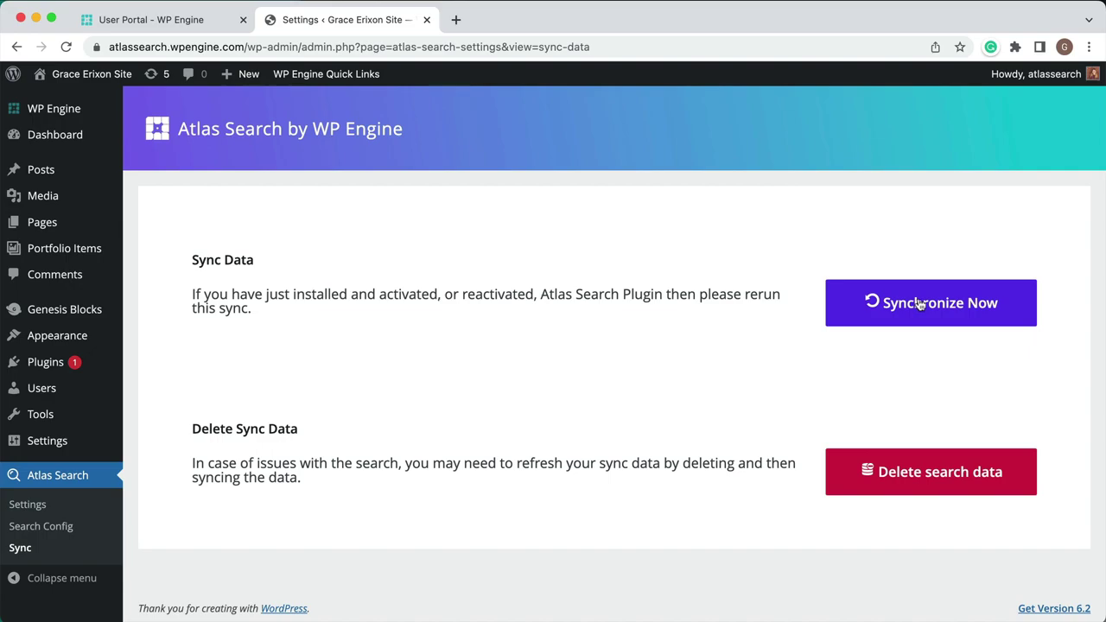
# - Find the WPGraphQL plugin with the search term "wpgraphql", then install and activate it
pyautogui.click(58, 364)
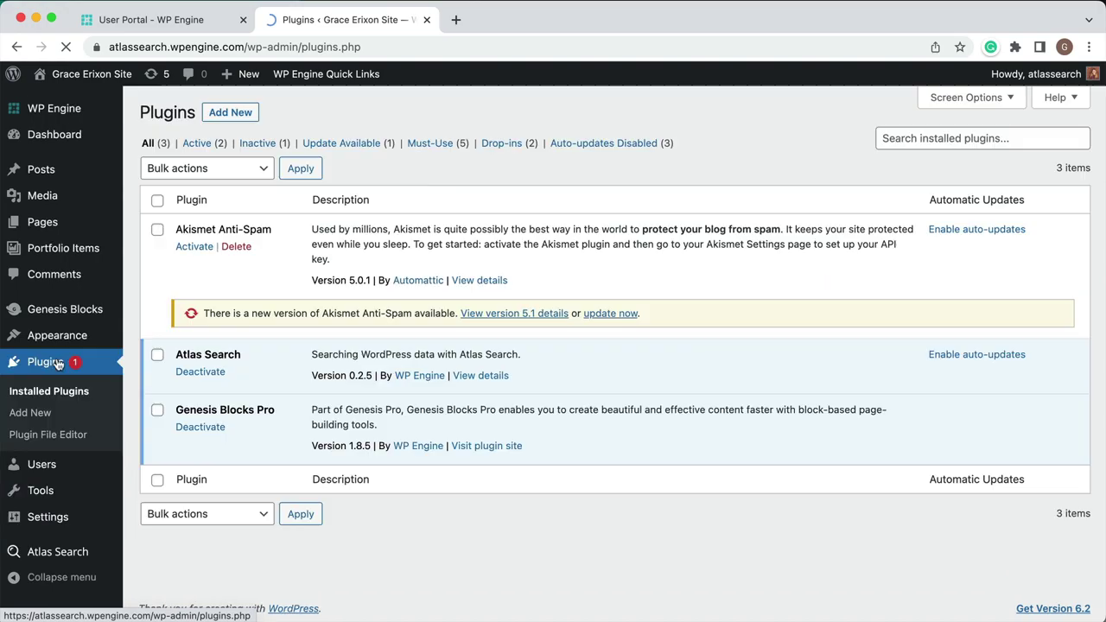
pyautogui.click(226, 121)
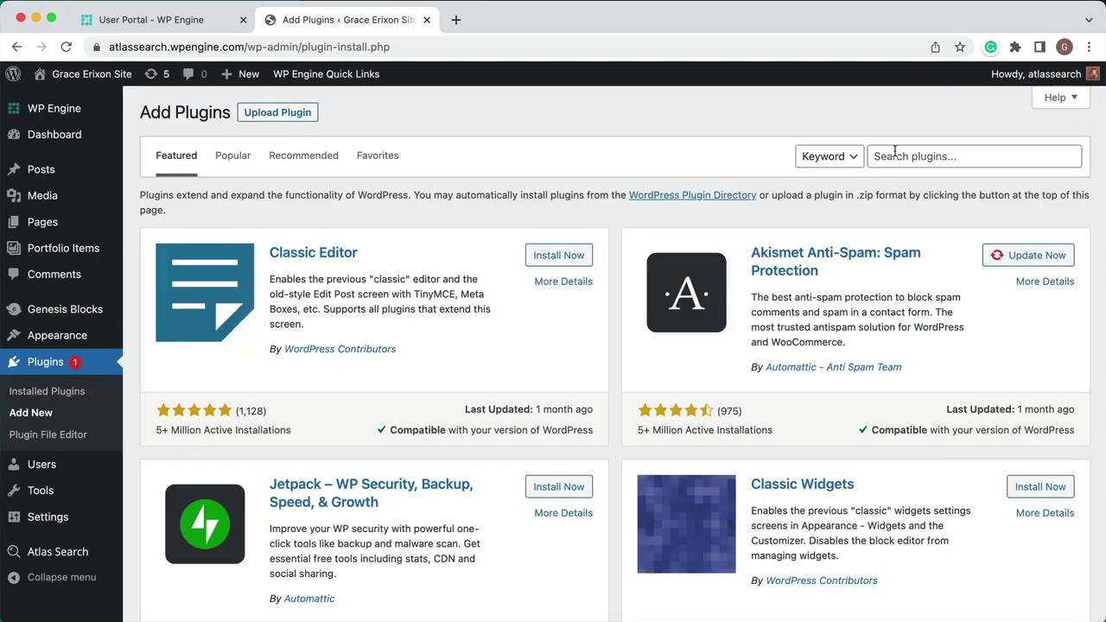
pyautogui.click(899, 154)
pyautogui.write('wpgraph')
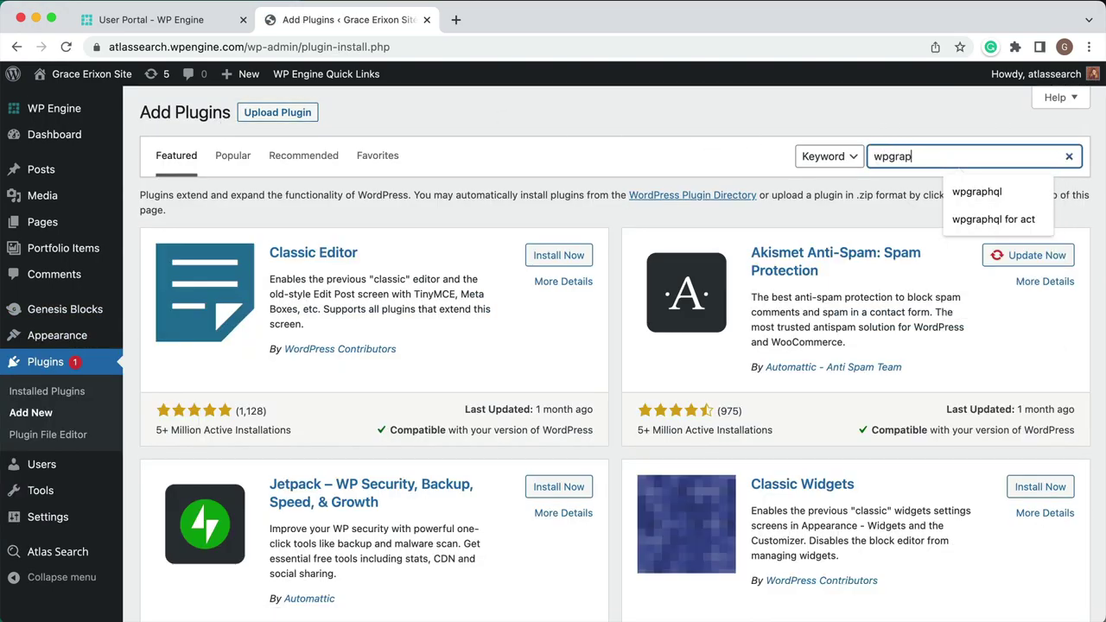
pyautogui.write('ql')
pyautogui.press('Return')
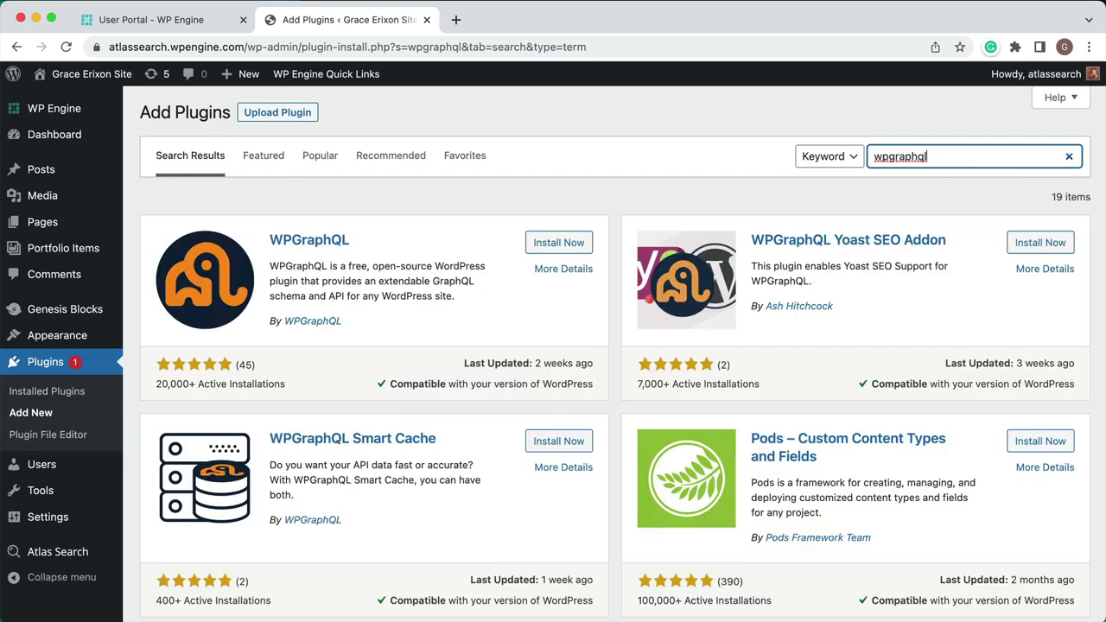
pyautogui.click(558, 242)
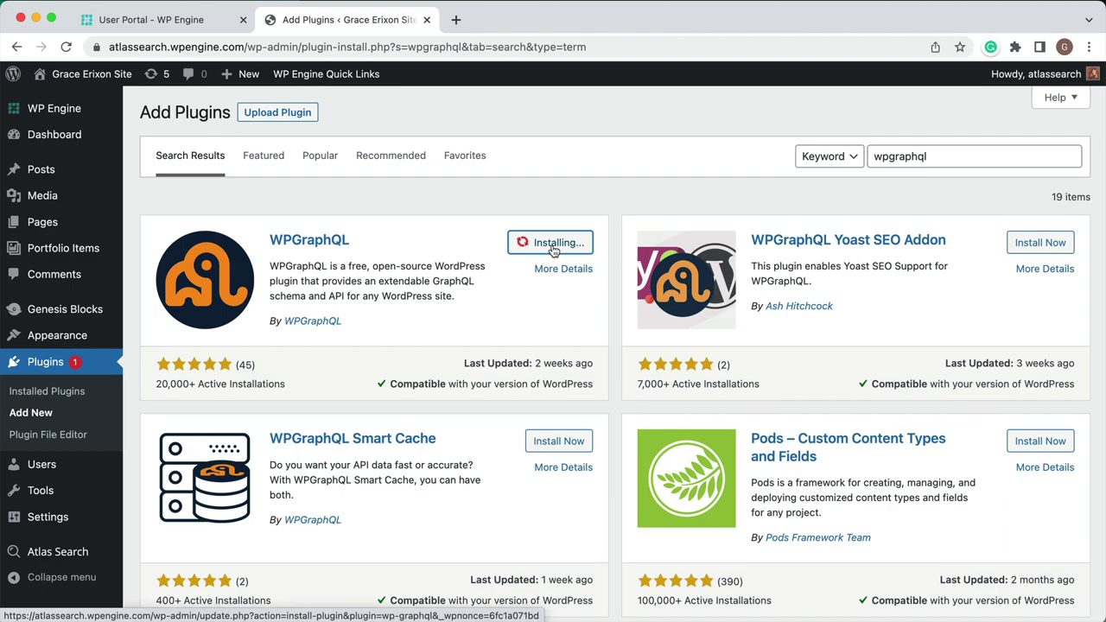
pyautogui.click(557, 246)
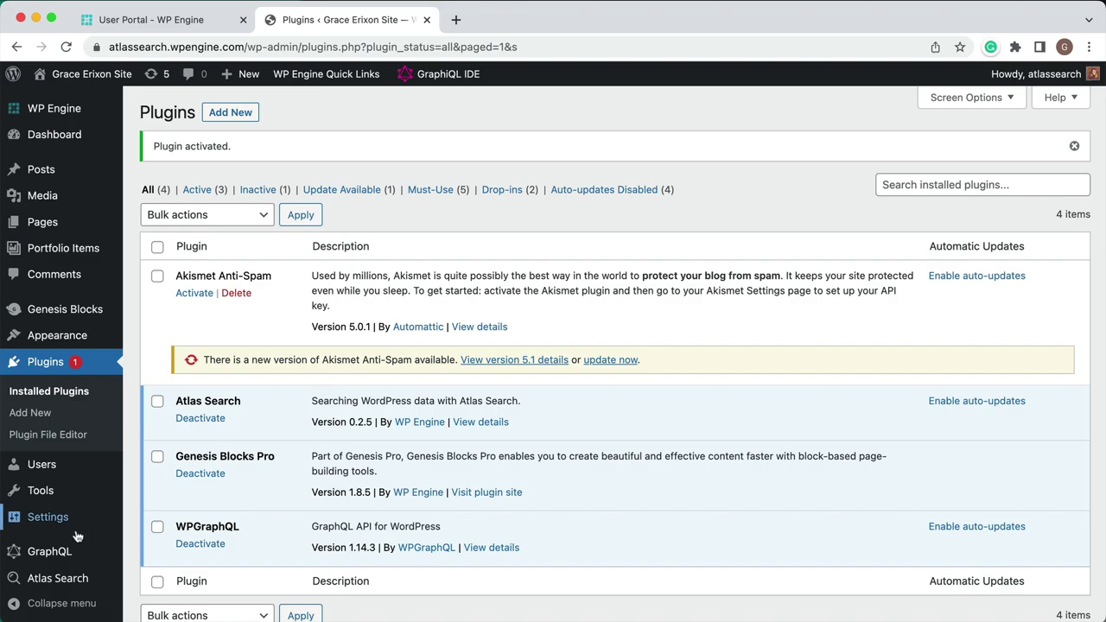
# - Turn on debug mode for GraphQL requests in the WPGraphQL general settings and save the changes
pyautogui.moveTo(69, 557)
pyautogui.click(156, 575)
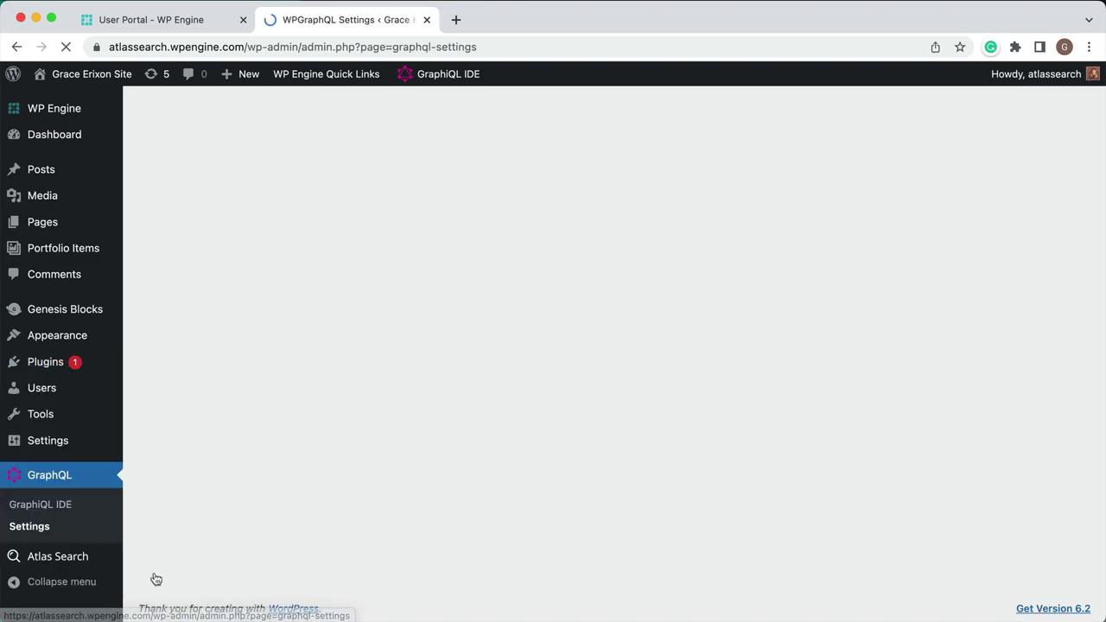
pyautogui.scroll(-10, 155, 579)
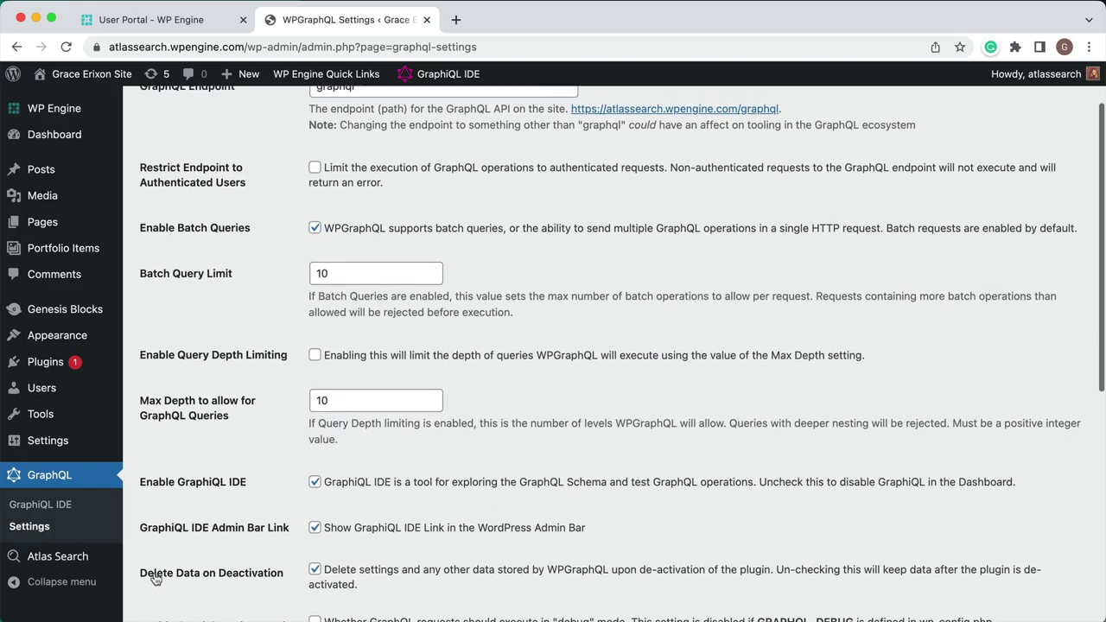
pyautogui.click(314, 222)
pyautogui.click(188, 586)
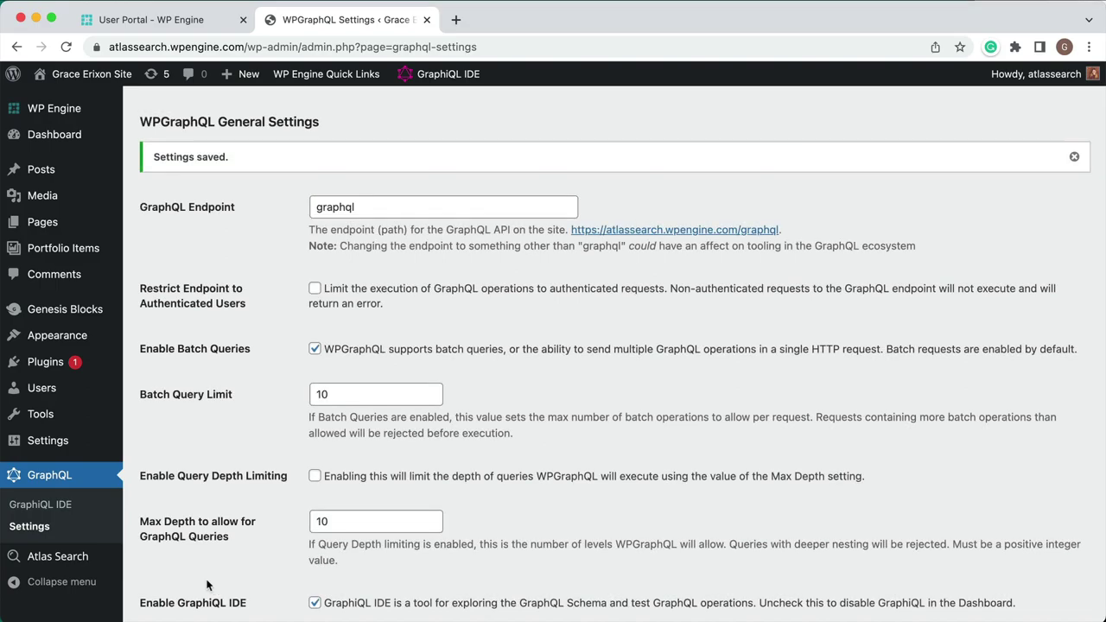
# - In the GraphiQL IDE, write and run a query named MyQuery that returns the id, status and title of the posts nodes
pyautogui.click(68, 505)
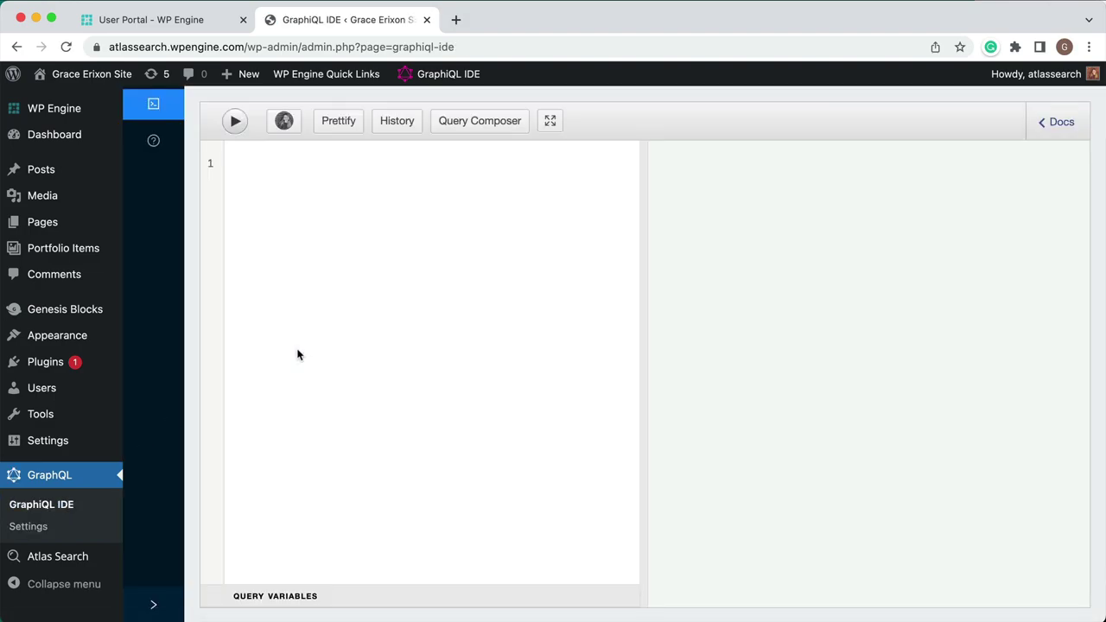
pyautogui.write('quer')
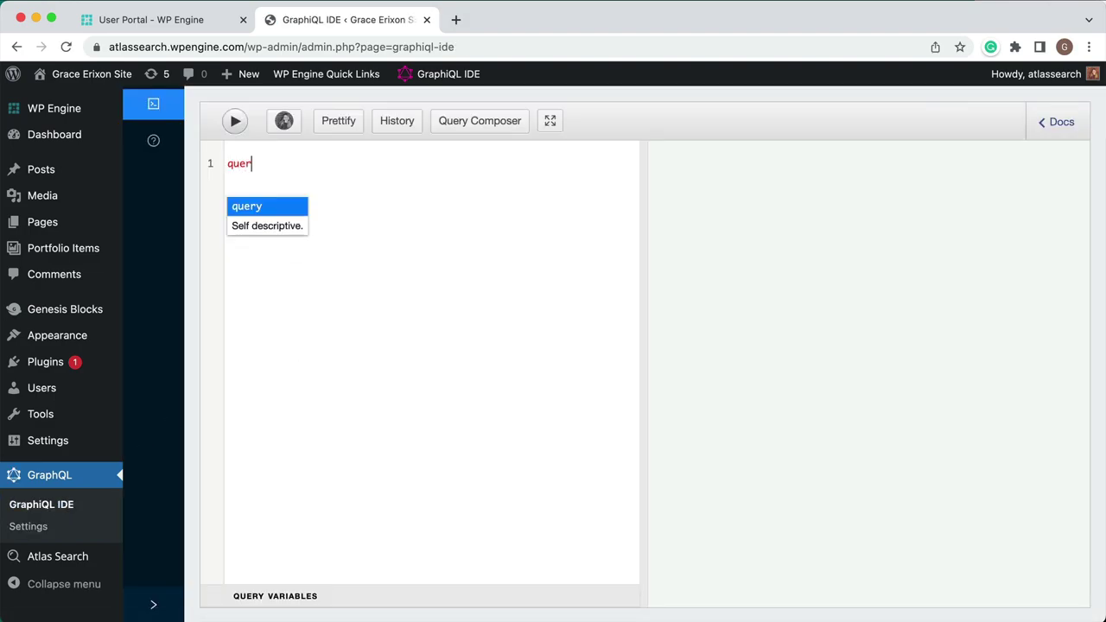
pyautogui.write('y MyQuery {')
pyautogui.press('Return')
pyautogui.write('posts {')
pyautogui.press('Return')
pyautogui.write('nodes {')
pyautogui.press('Return')
pyautogui.write('id')
pyautogui.press('Return')
pyautogui.write('status')
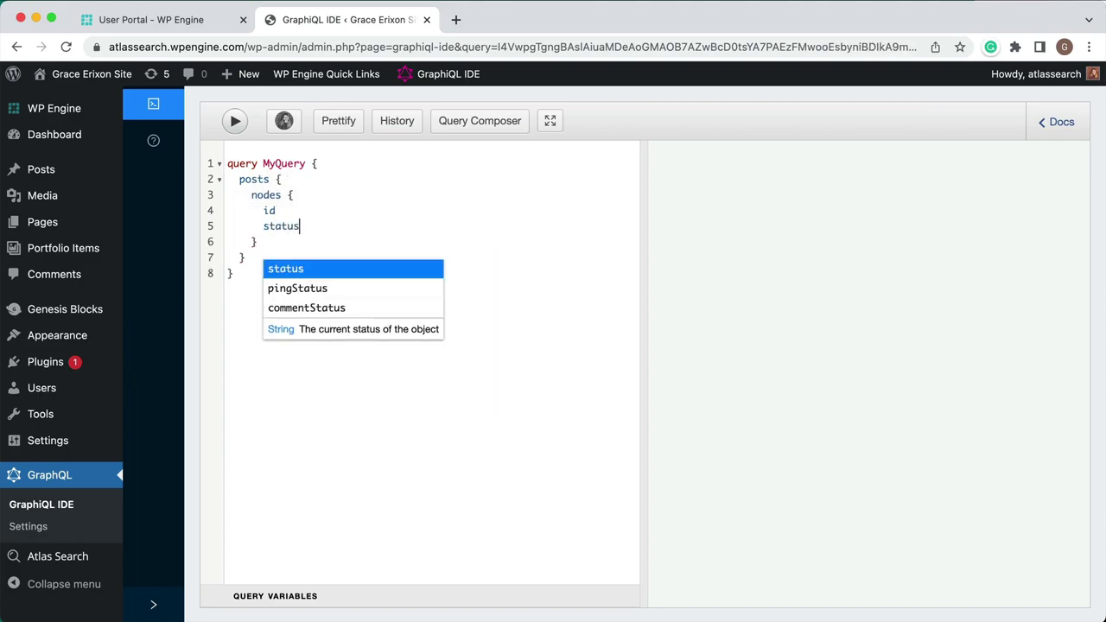
pyautogui.press('Return')
pyautogui.press('Return')
pyautogui.write('title')
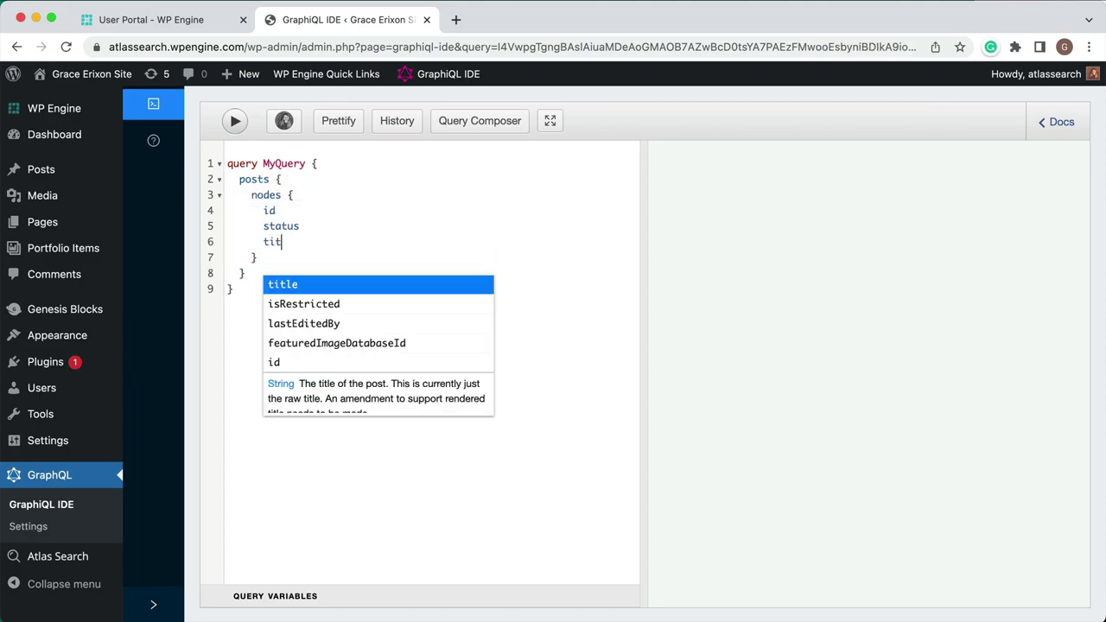
pyautogui.click(233, 123)
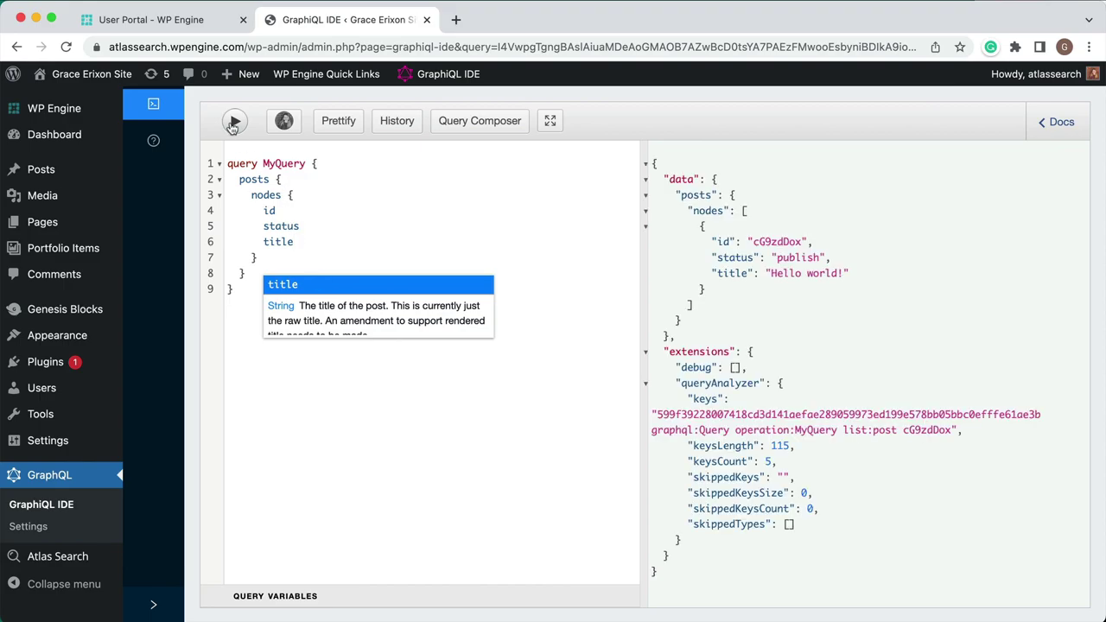
# - Add the argument where: {search: "Hello"} to posts in MyQuery and run the query
pyautogui.click(270, 181)
pyautogui.write('(')
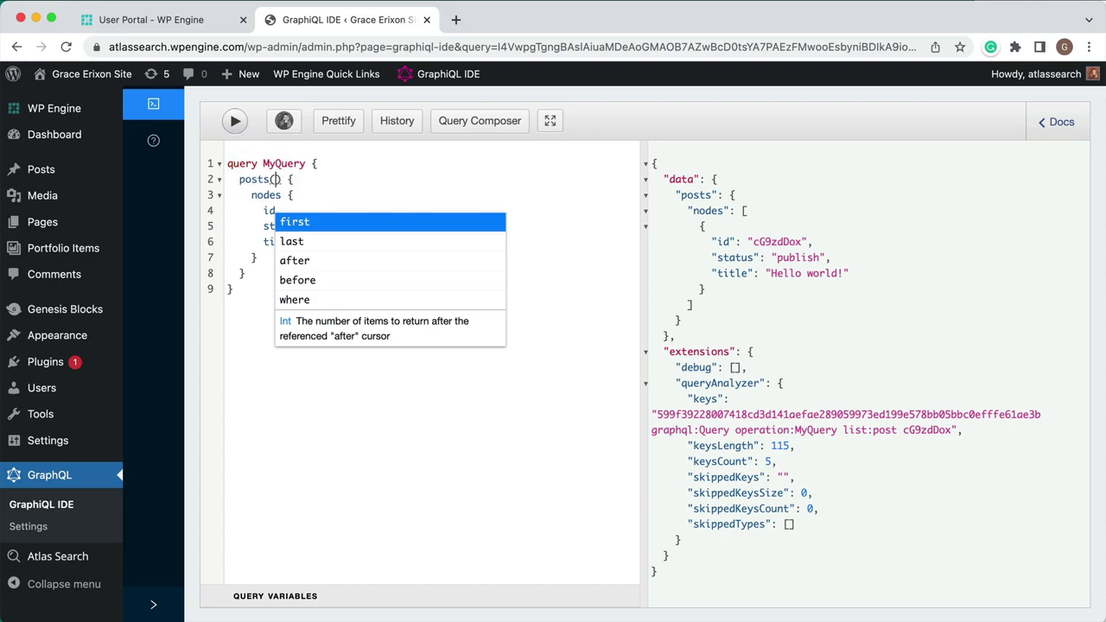
pyautogui.write('where')
pyautogui.press('Return')
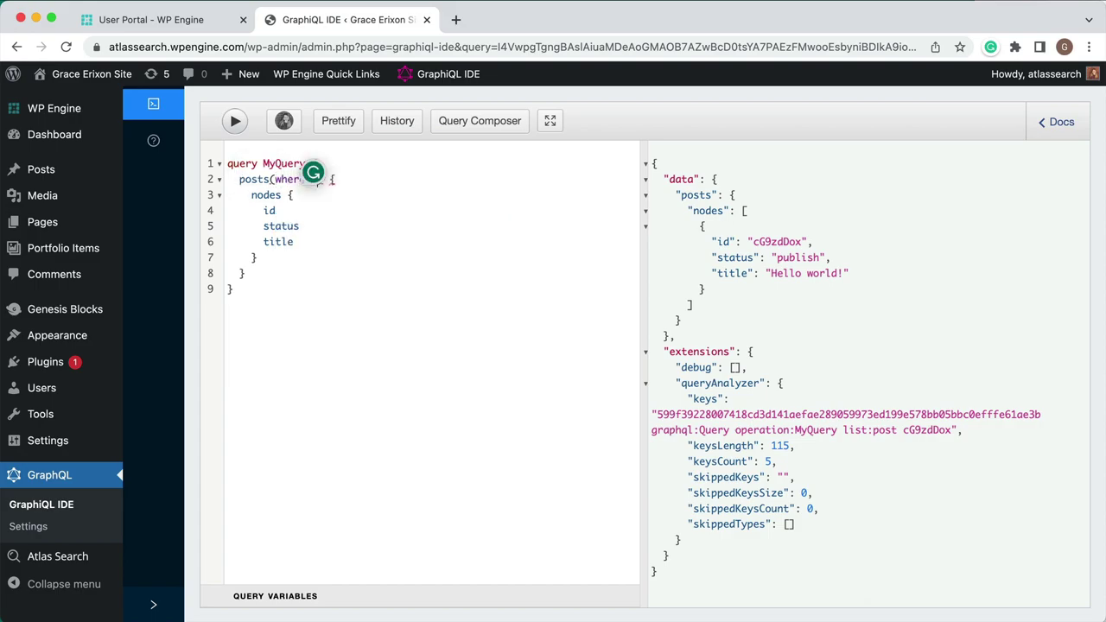
pyautogui.write('search')
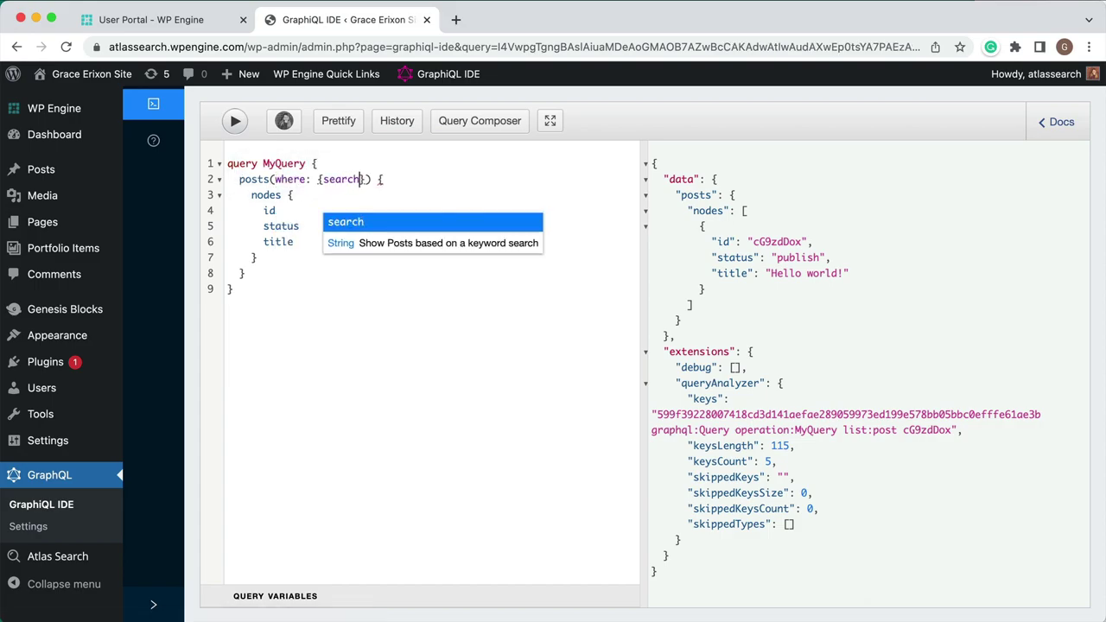
pyautogui.write(': "H')
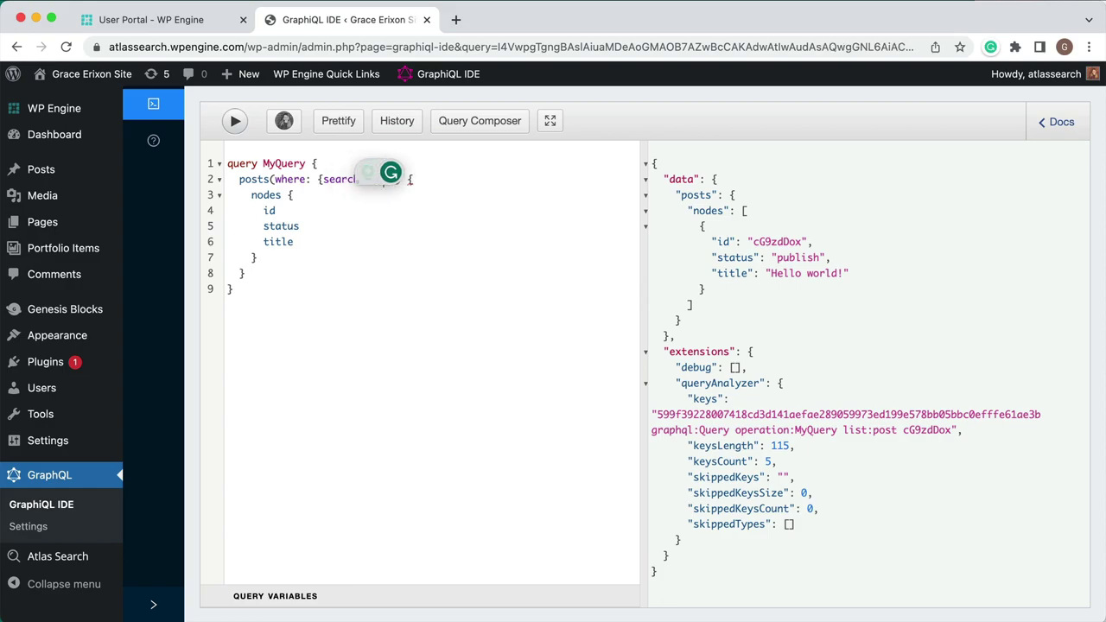
pyautogui.write('e')
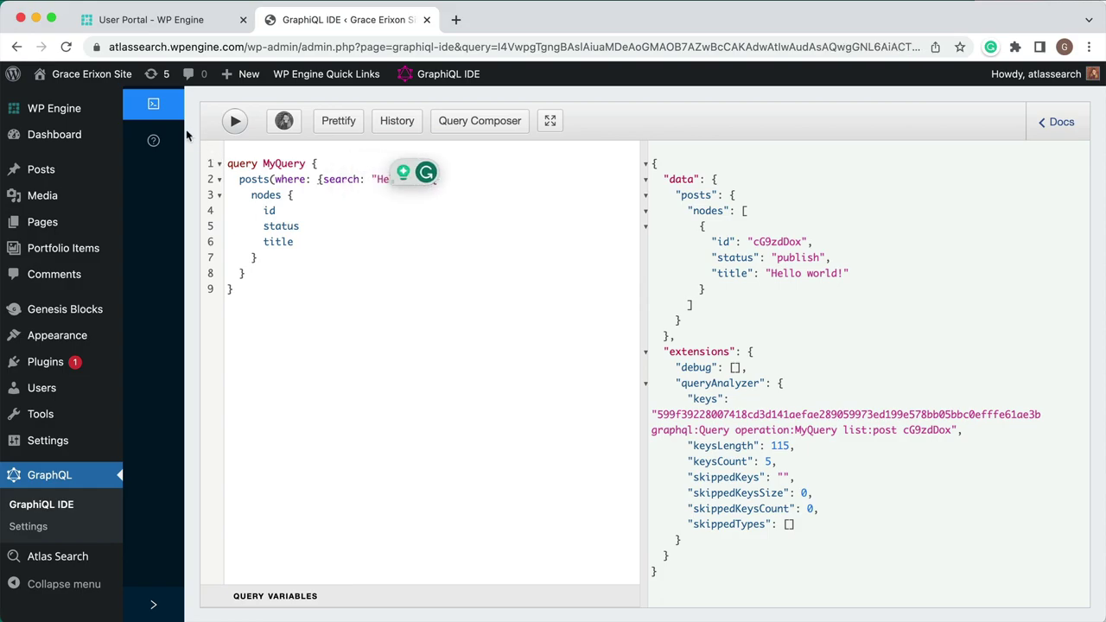
pyautogui.click(236, 121)
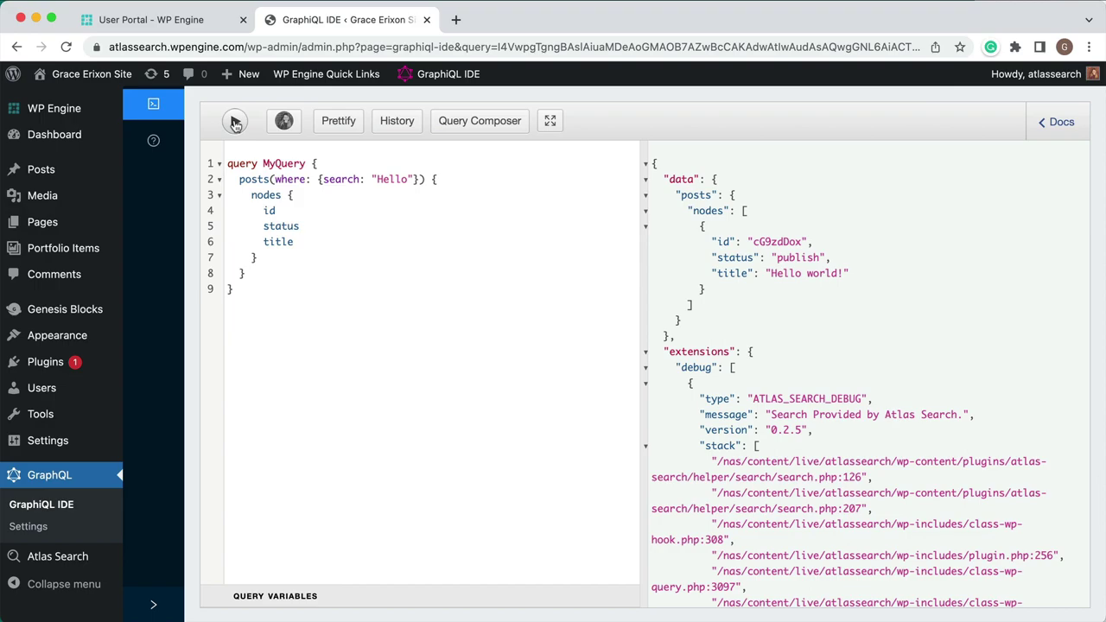
pyautogui.click(234, 122)
# - Open the Atlas Search configuration and review the searchable fields and weights of the post, page and gpb_portfolio models
pyautogui.moveTo(86, 557)
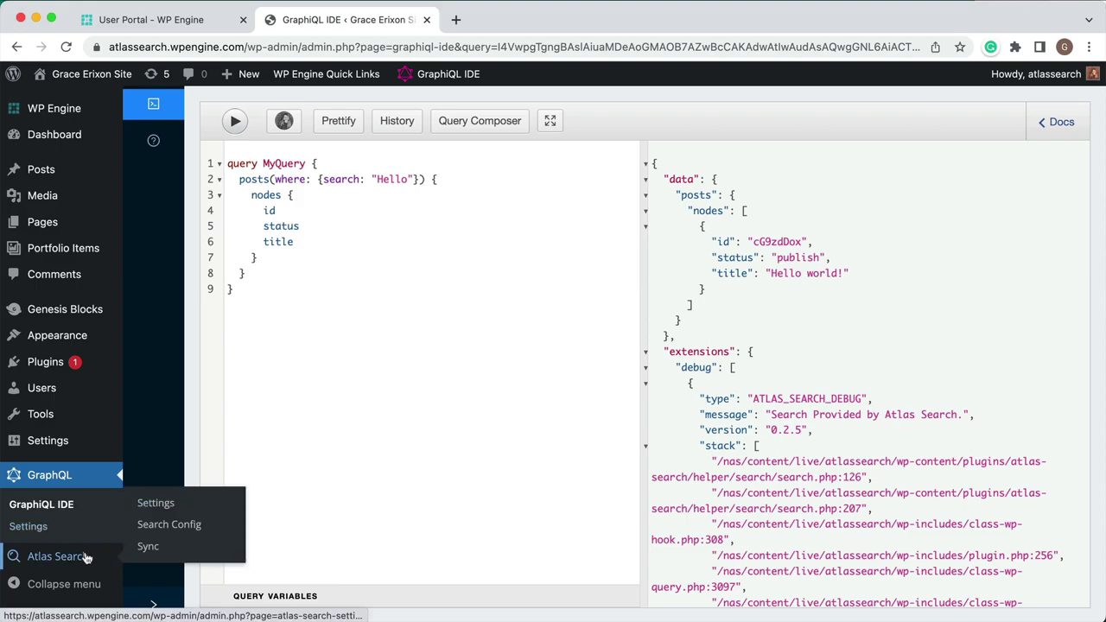
pyautogui.click(148, 525)
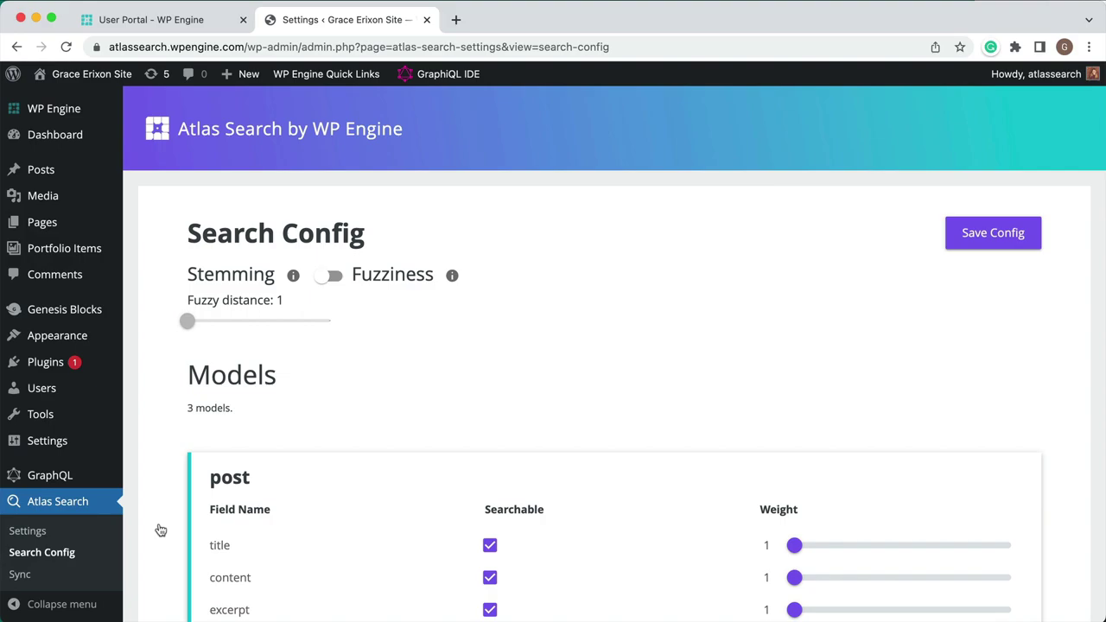
pyautogui.scroll(-1, 160, 530)
pyautogui.scroll(-3, 161, 529)
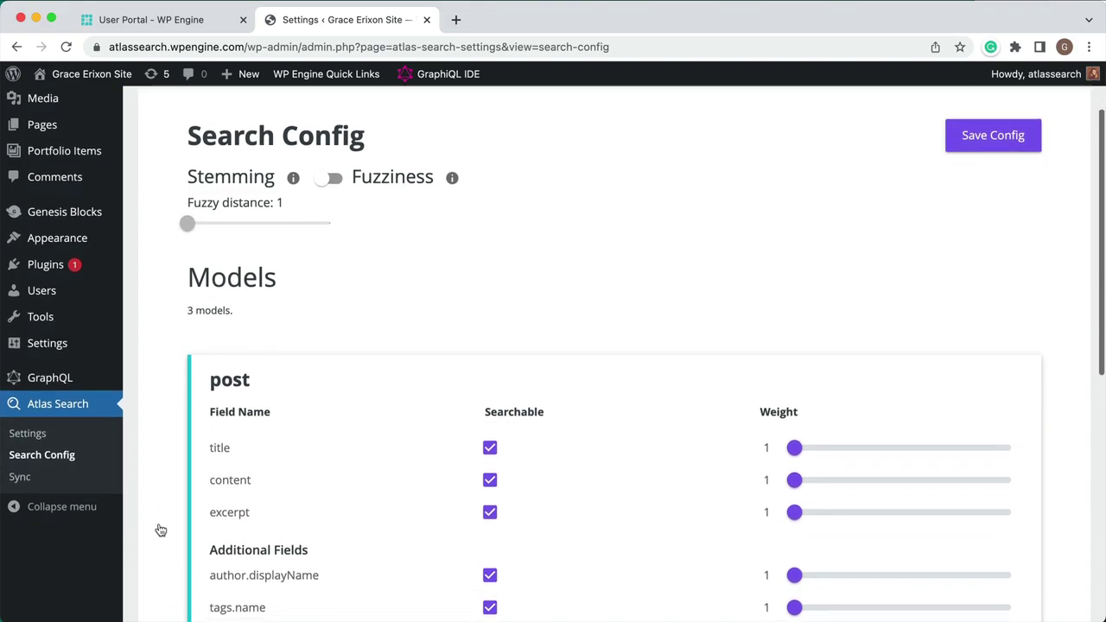
pyautogui.scroll(-12, 161, 529)
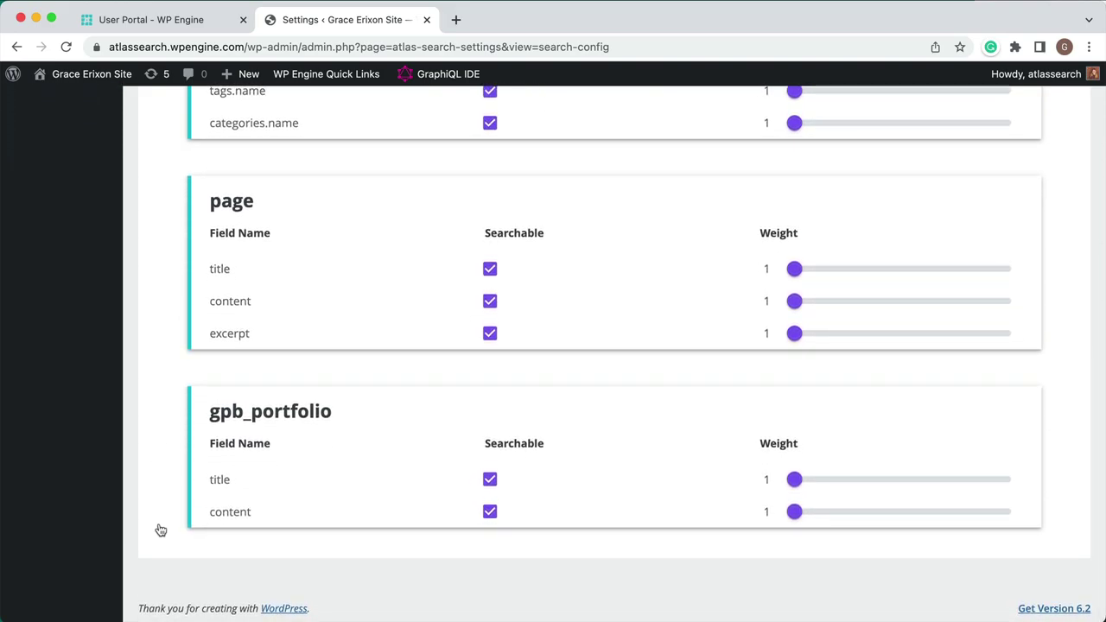
# - Read the Stemming and Fuzziness explanations, switching the search from Stemming to Fuzziness with a fuzzy distance of 2
pyautogui.scroll(15, 160, 530)
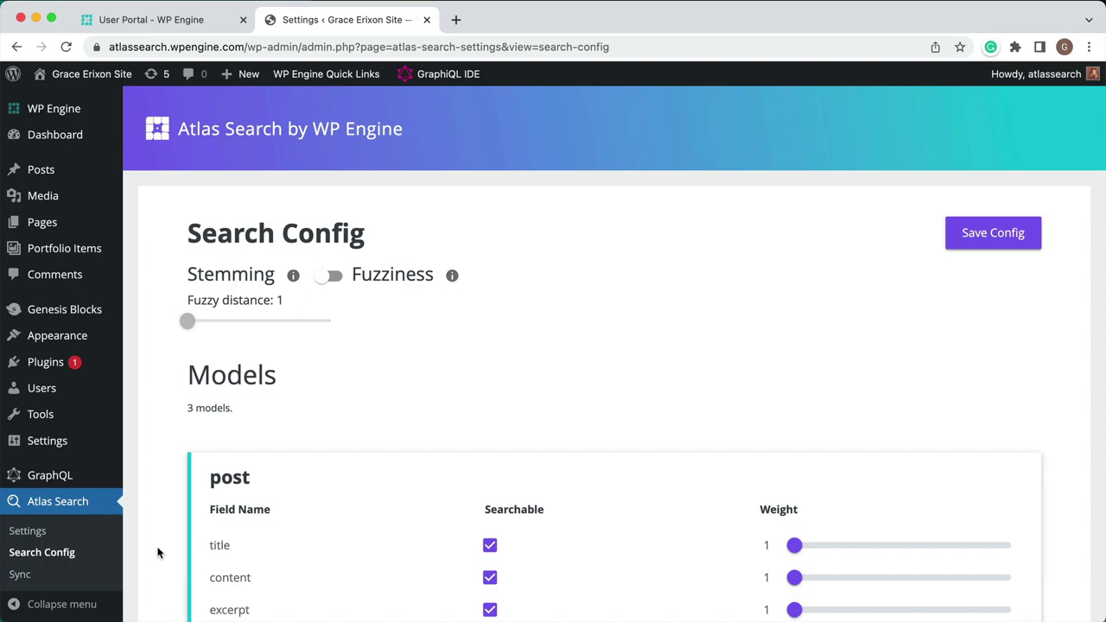
pyautogui.moveTo(292, 284)
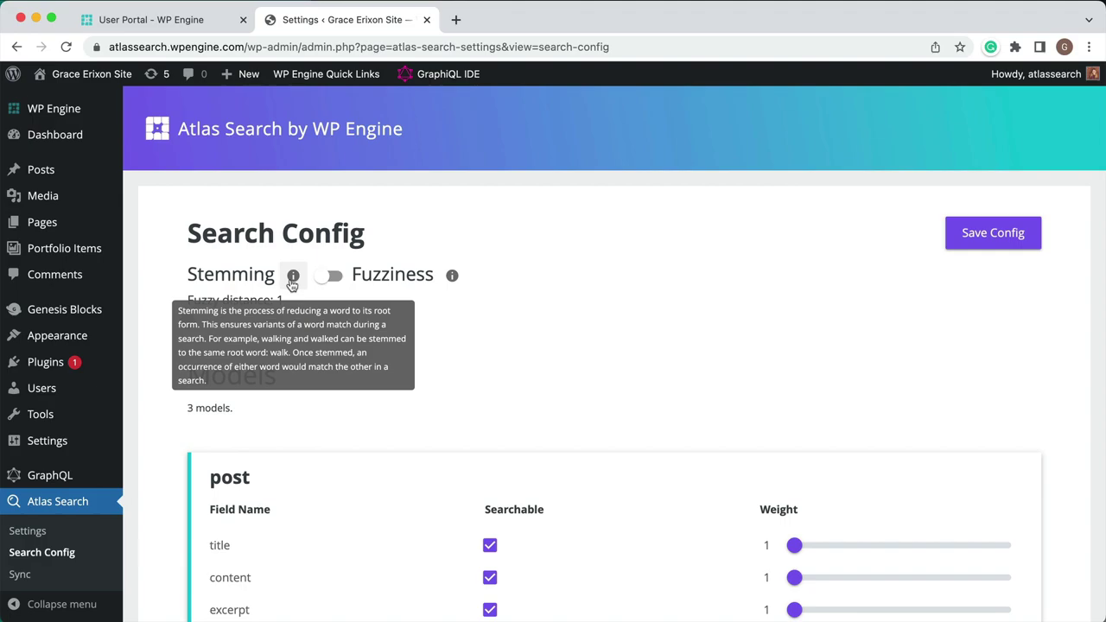
pyautogui.click(331, 276)
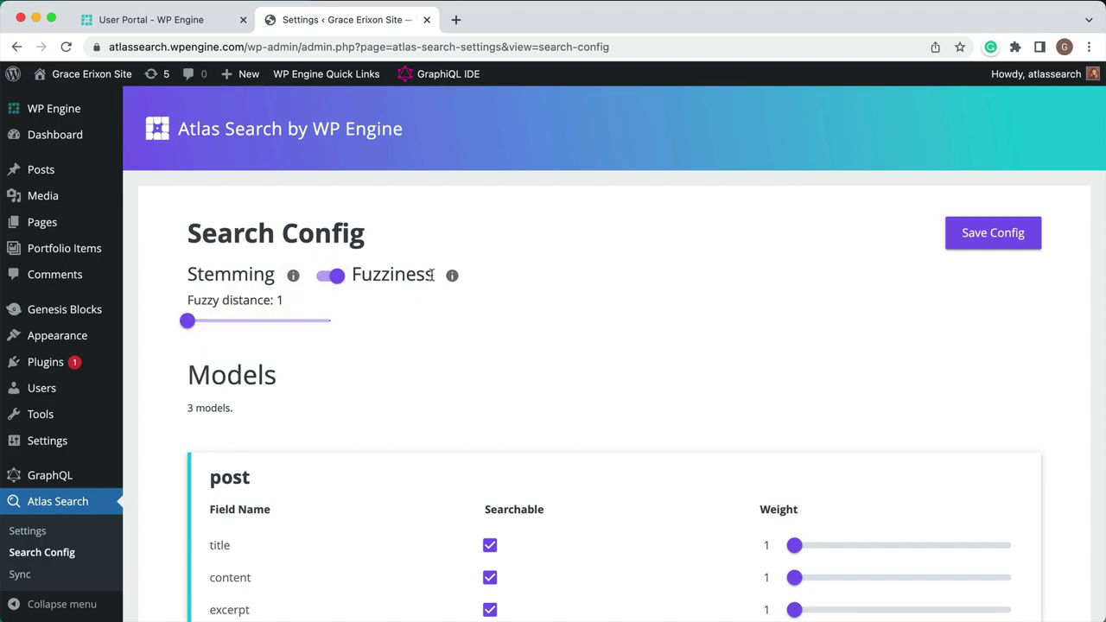
pyautogui.moveTo(451, 277)
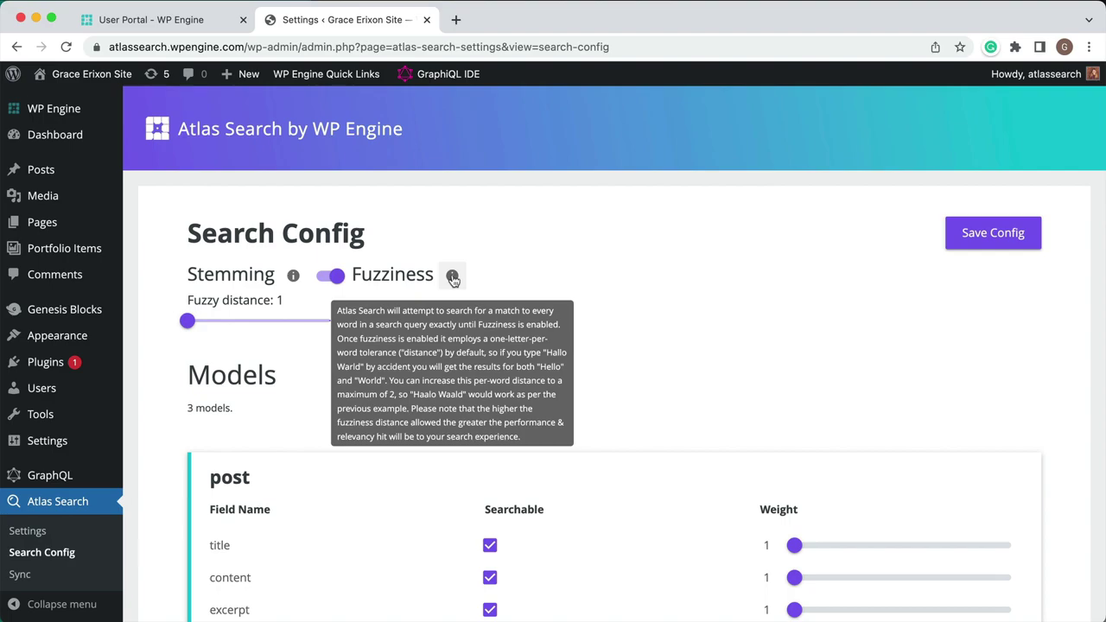
pyautogui.click(326, 322)
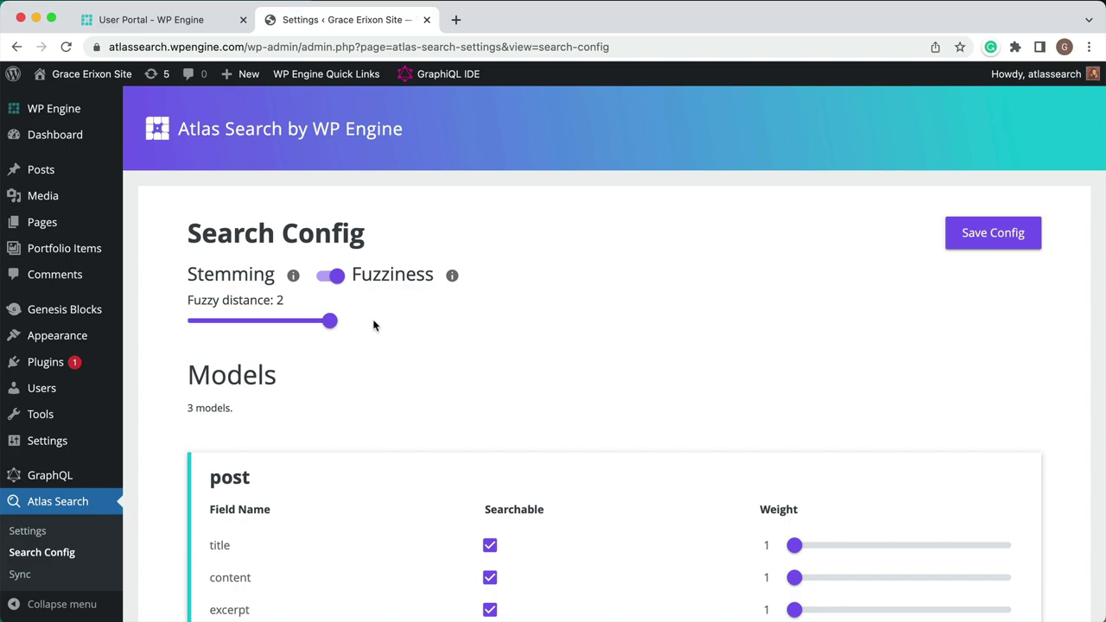
# - In the post model, exclude excerpt, author.displayName, tags.name and categories.name from search, leaving only title and content searchable
pyautogui.scroll(-5, 373, 325)
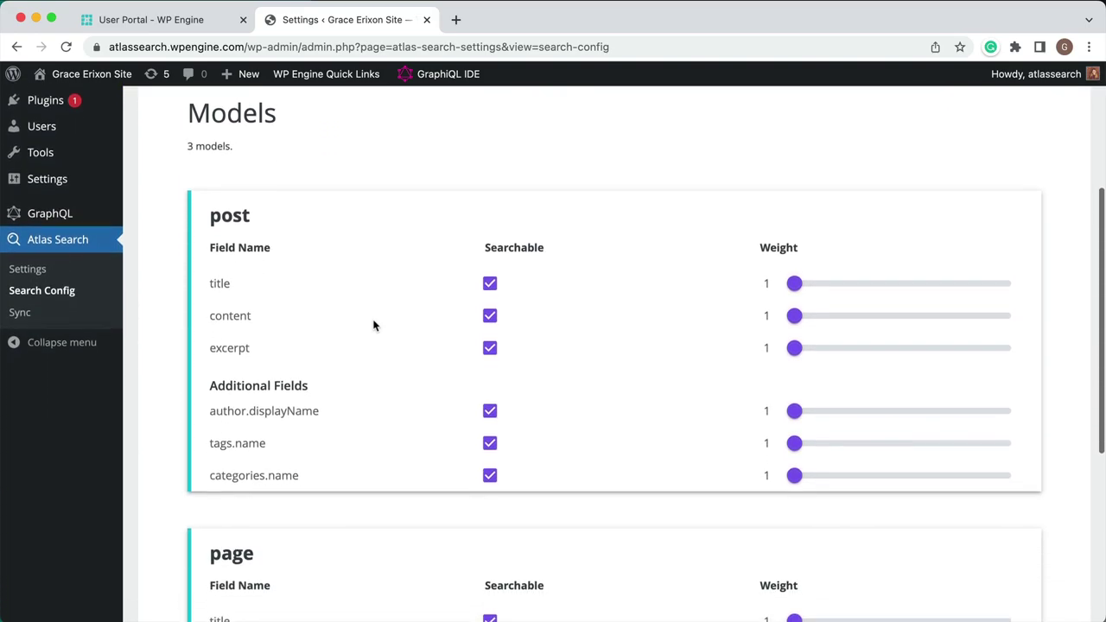
pyautogui.scroll(-1, 373, 325)
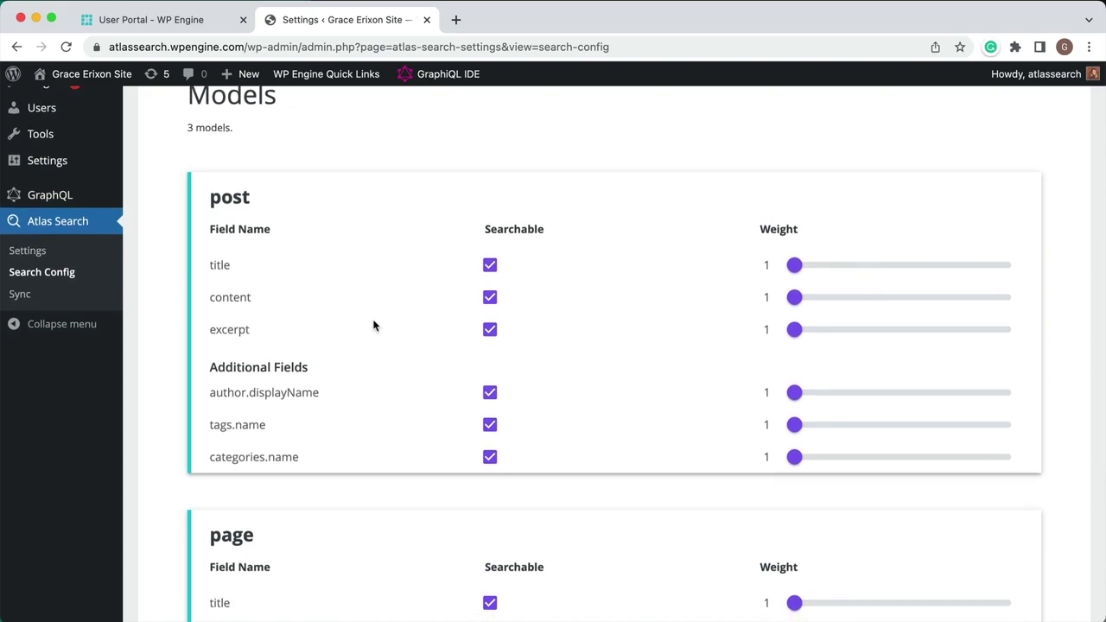
pyautogui.scroll(-2, 373, 324)
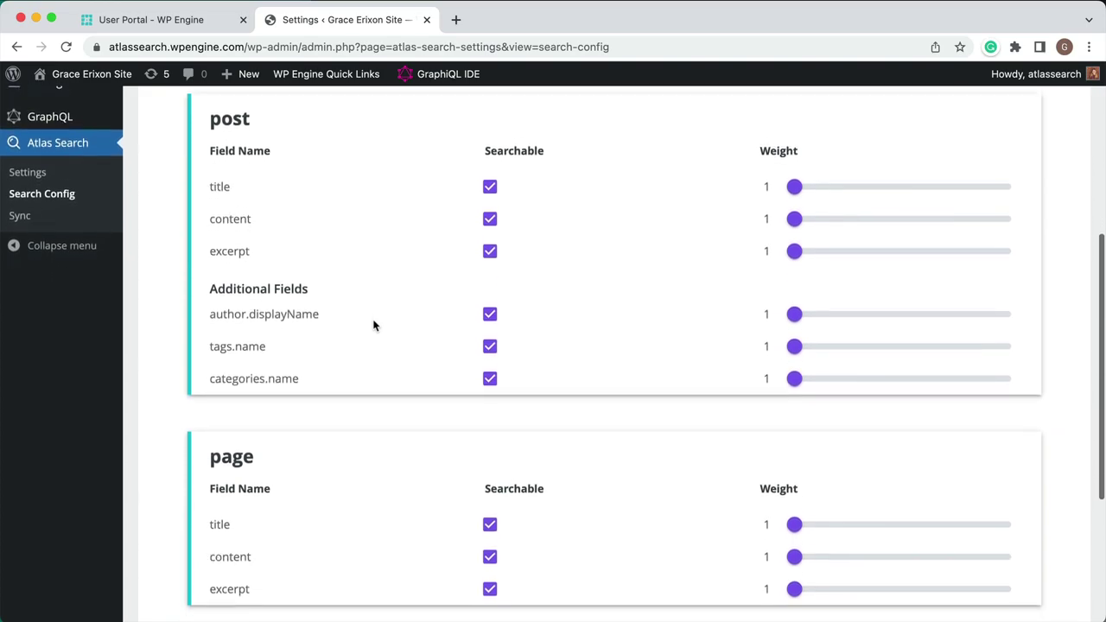
pyautogui.click(489, 212)
pyautogui.click(489, 240)
pyautogui.click(489, 304)
pyautogui.click(490, 336)
pyautogui.click(490, 368)
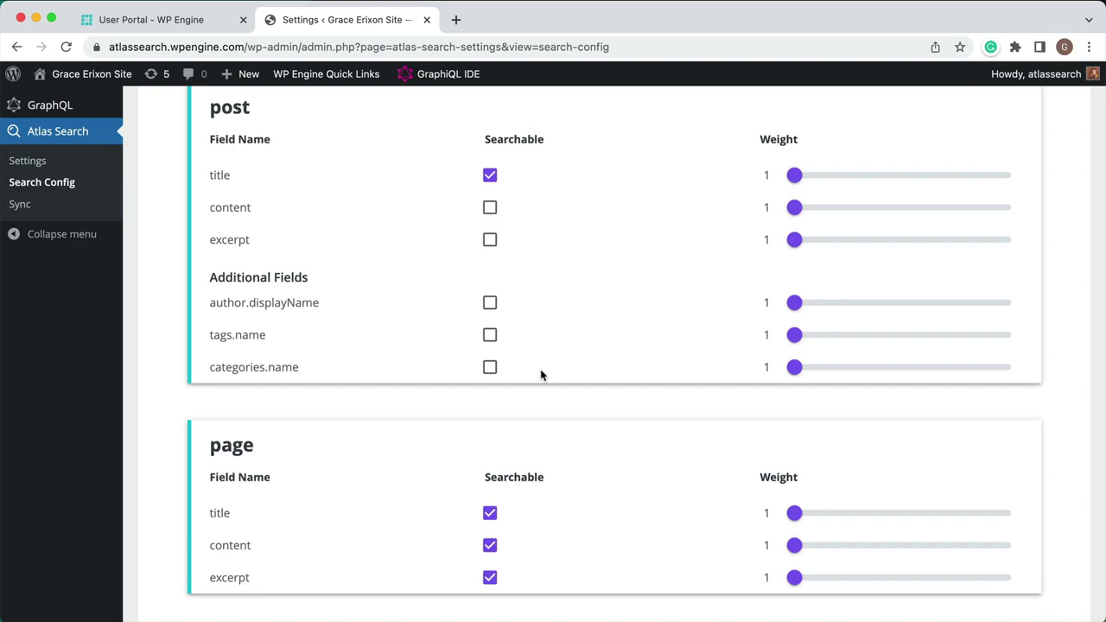
pyautogui.click(490, 209)
# - Raise the weight of the post model's title field to 196 and save the search configuration
pyautogui.click(1006, 176)
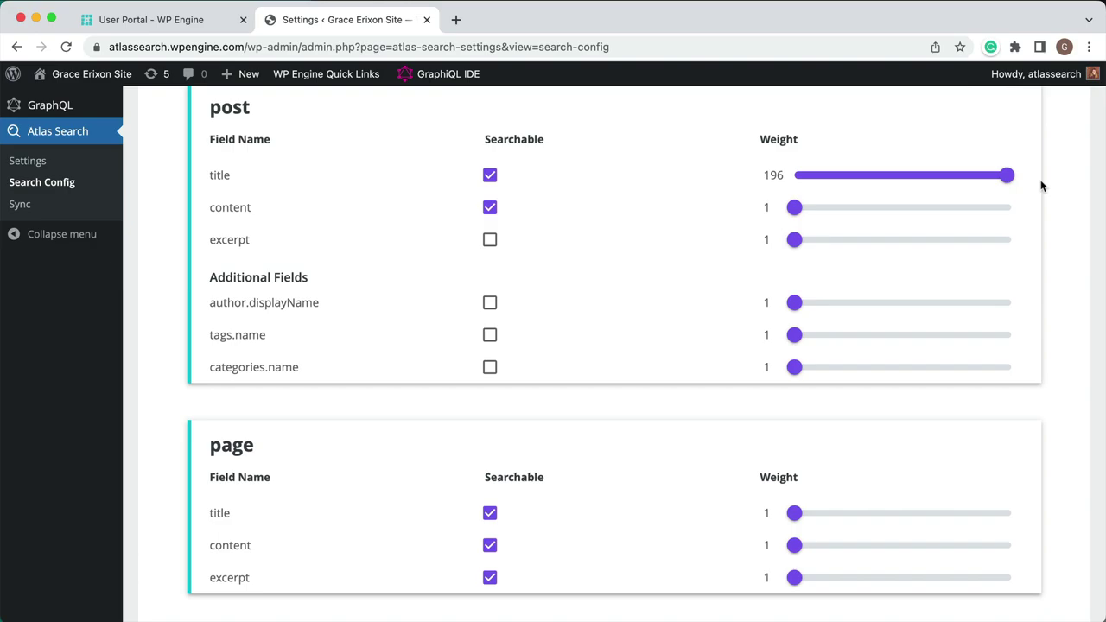
pyautogui.scroll(-3, 1041, 186)
pyautogui.scroll(7, 1042, 185)
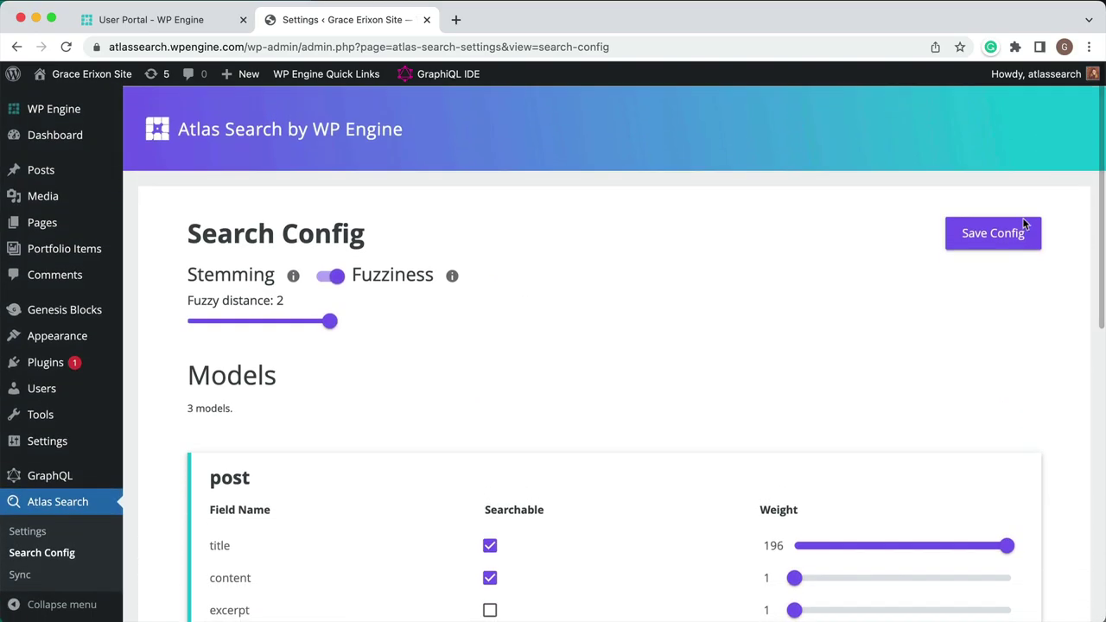
pyautogui.click(1022, 232)
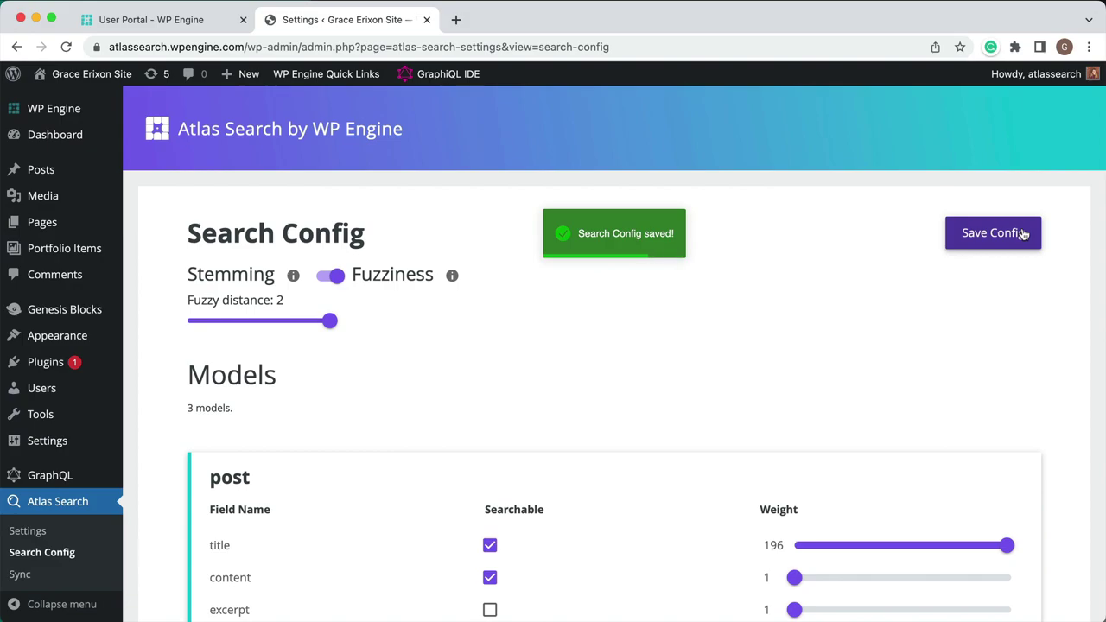